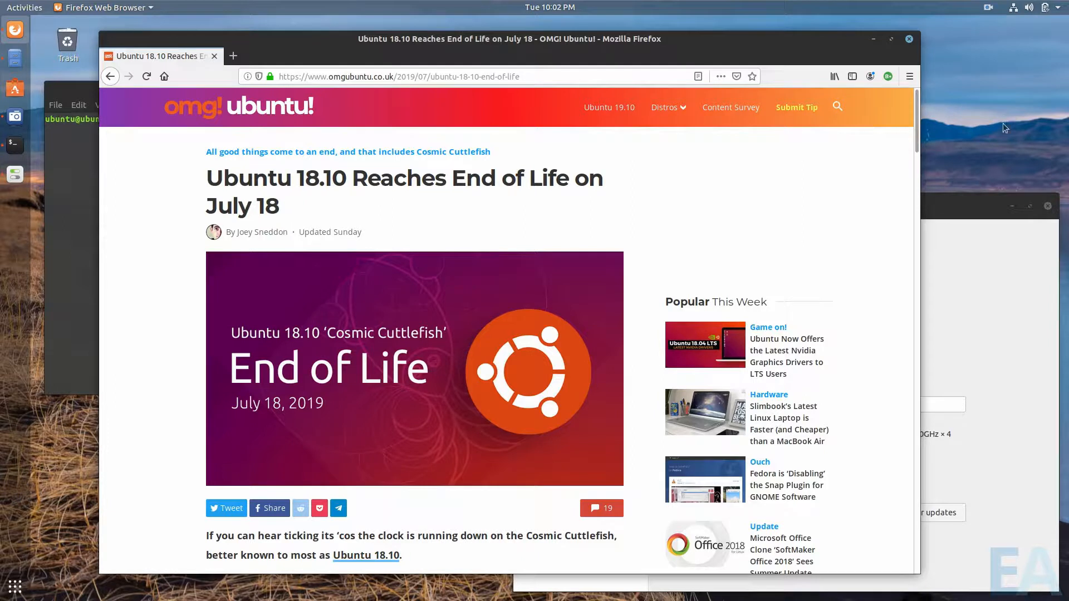
Check the installed Ubuntu release by running lsb_release -a in the terminal and viewing the system's About page
{"action": "left_click", "coordinate": [69, 185]}
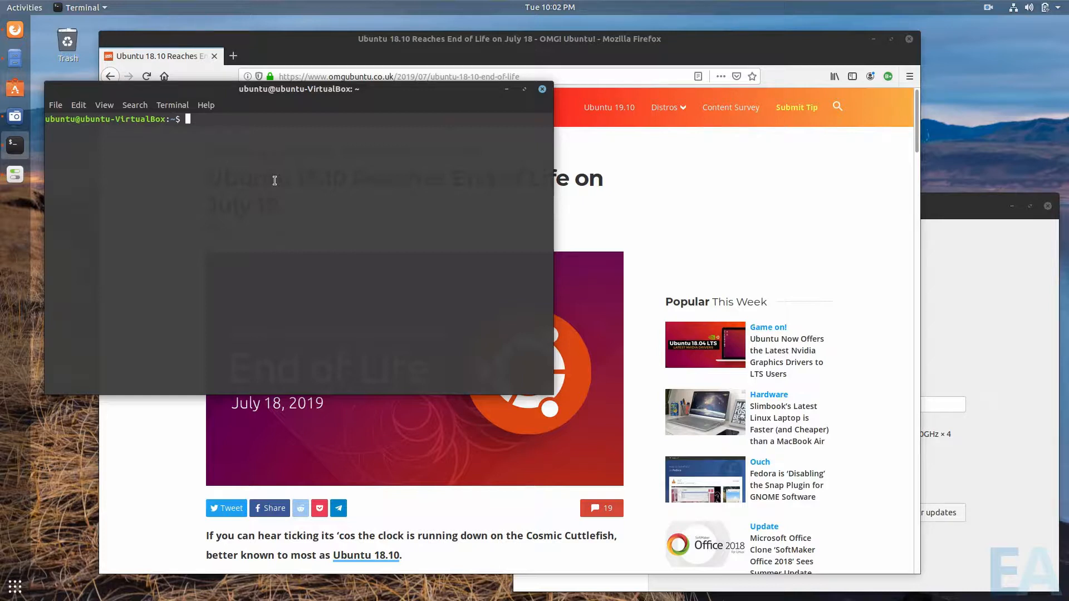
{"action": "type", "text": "lsb_release -a"}
{"action": "key", "text": "Return"}
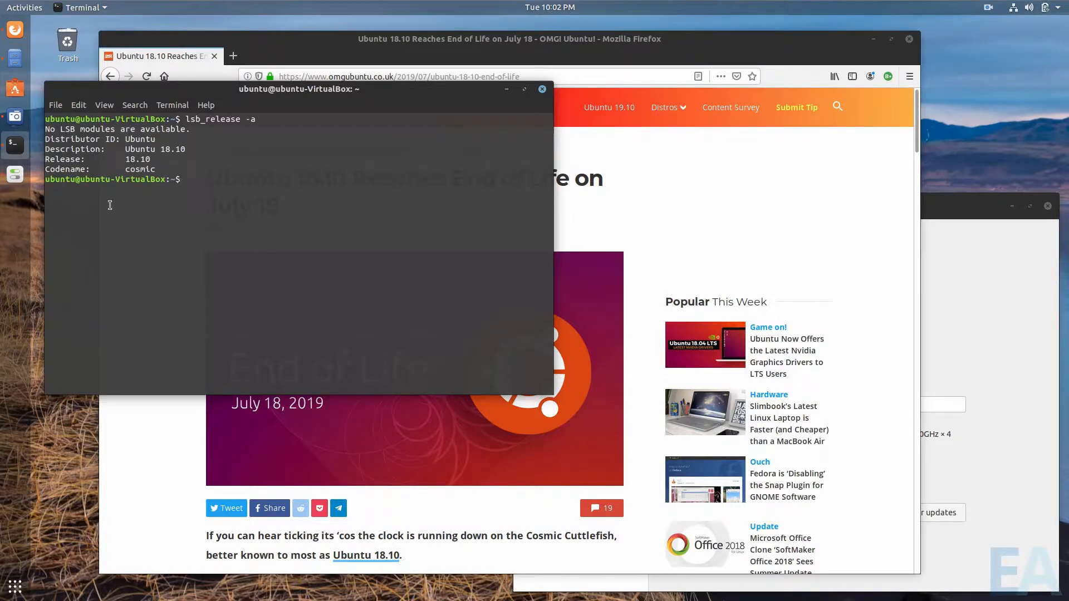
{"action": "left_click", "coordinate": [966, 205]}
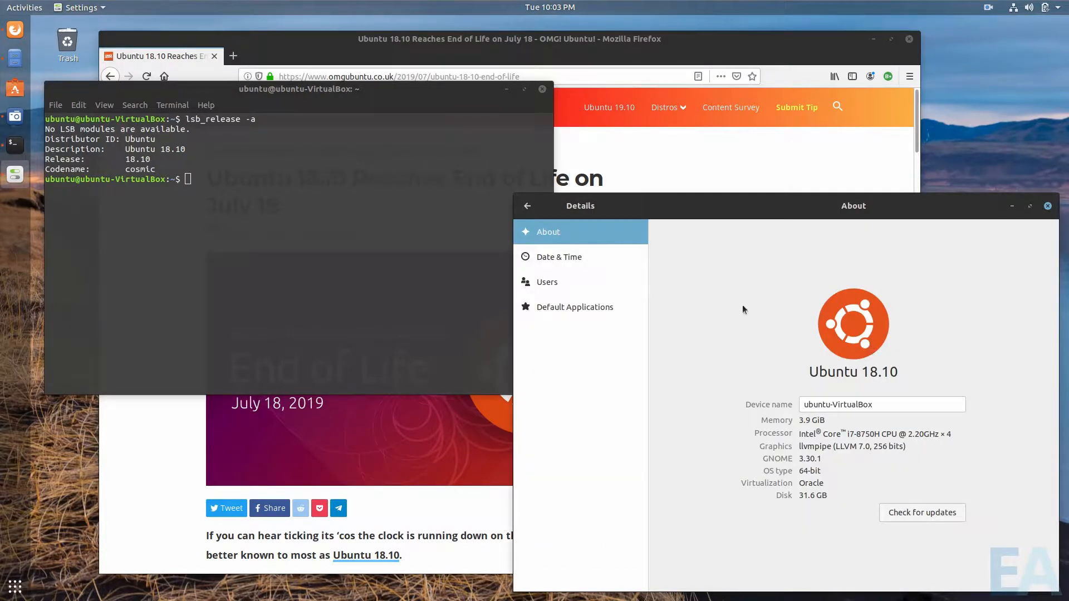
Print /etc/apt/sources.list with cat in the terminal and highlight the cosmic-backports release name in the repository entries
{"action": "left_click", "coordinate": [379, 97]}
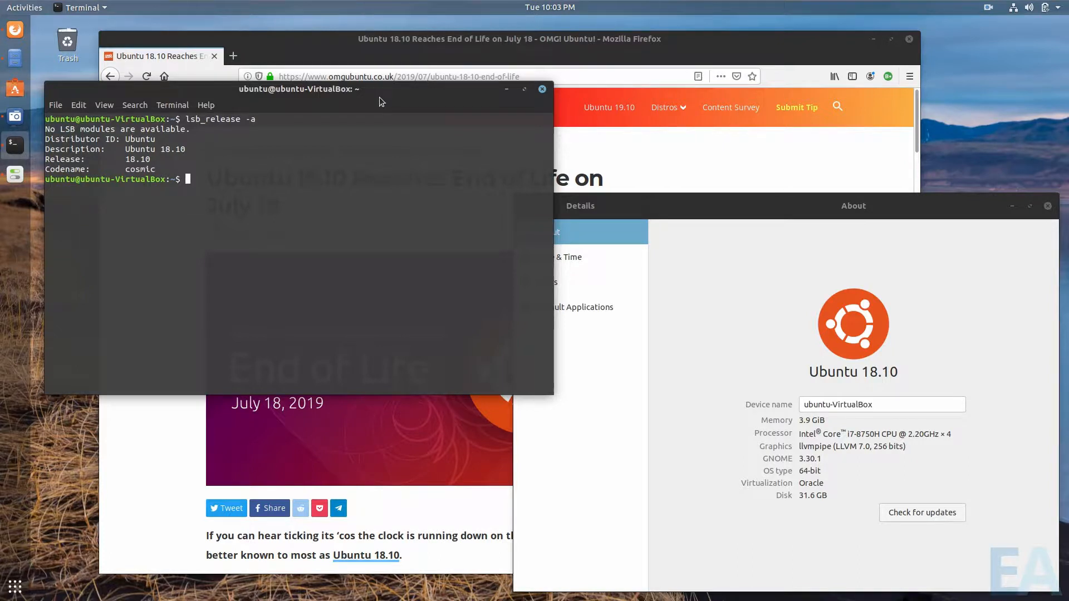
{"action": "type", "text": "cat /etc/source.lis"}
{"action": "key", "text": "BackSpace"}
{"action": "key", "text": "BackSpace"}
{"action": "key", "text": "BackSpace"}
{"action": "key", "text": "BackSpace"}
{"action": "key", "text": "BackSpace"}
{"action": "key", "text": "BackSpace"}
{"action": "key", "text": "BackSpace"}
{"action": "key", "text": "BackSpace"}
{"action": "key", "text": "BackSpace"}
{"action": "key", "text": "BackSpace"}
{"action": "type", "text": "apt/sources.list"}
{"action": "key", "text": "Return"}
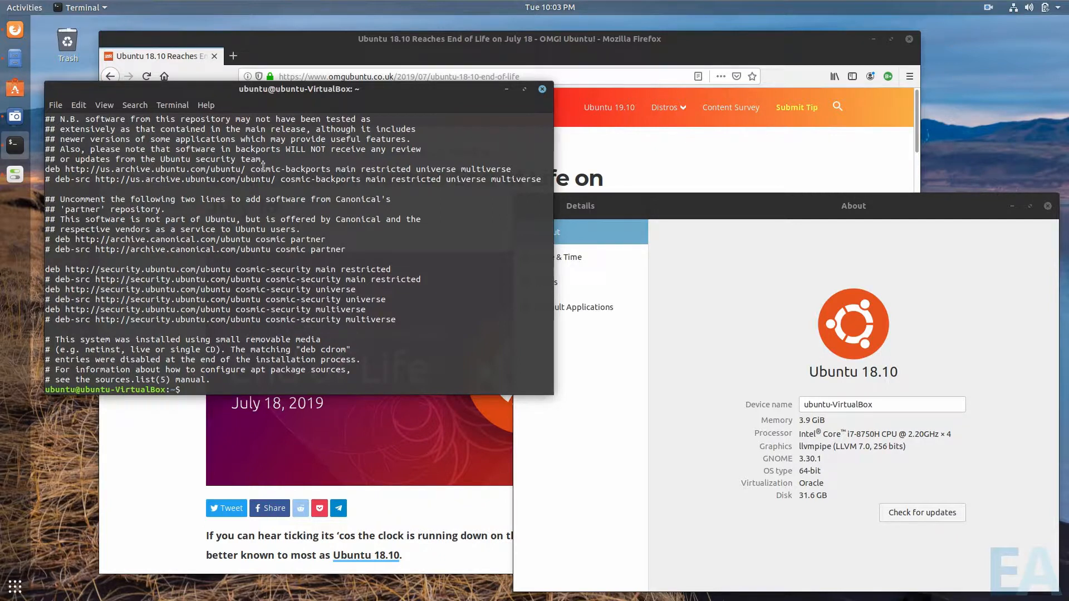
{"action": "double_click", "coordinate": [289, 168]}
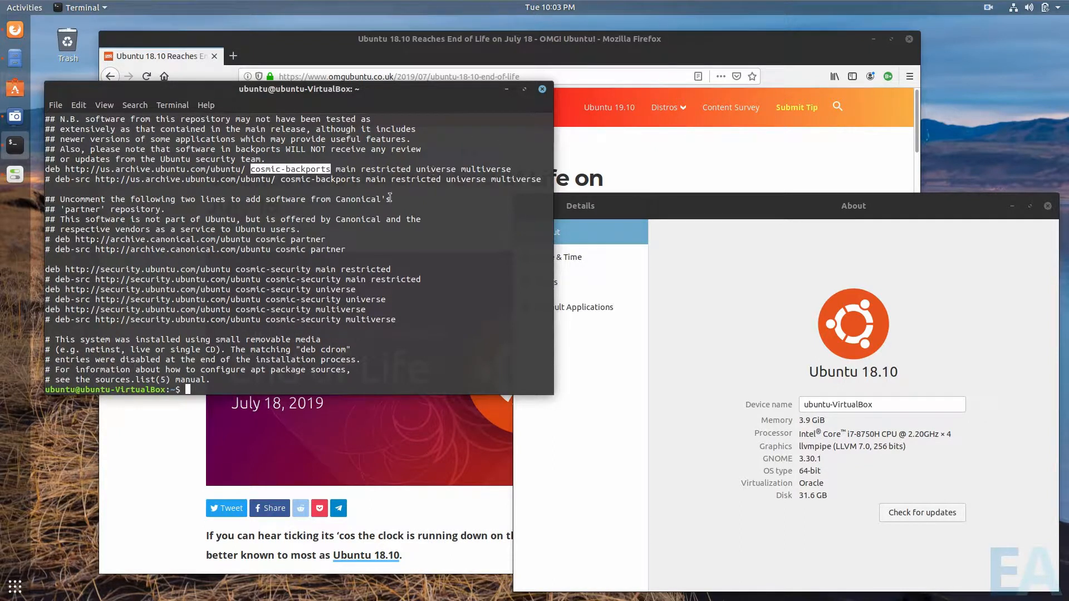
{"action": "left_click", "coordinate": [365, 175]}
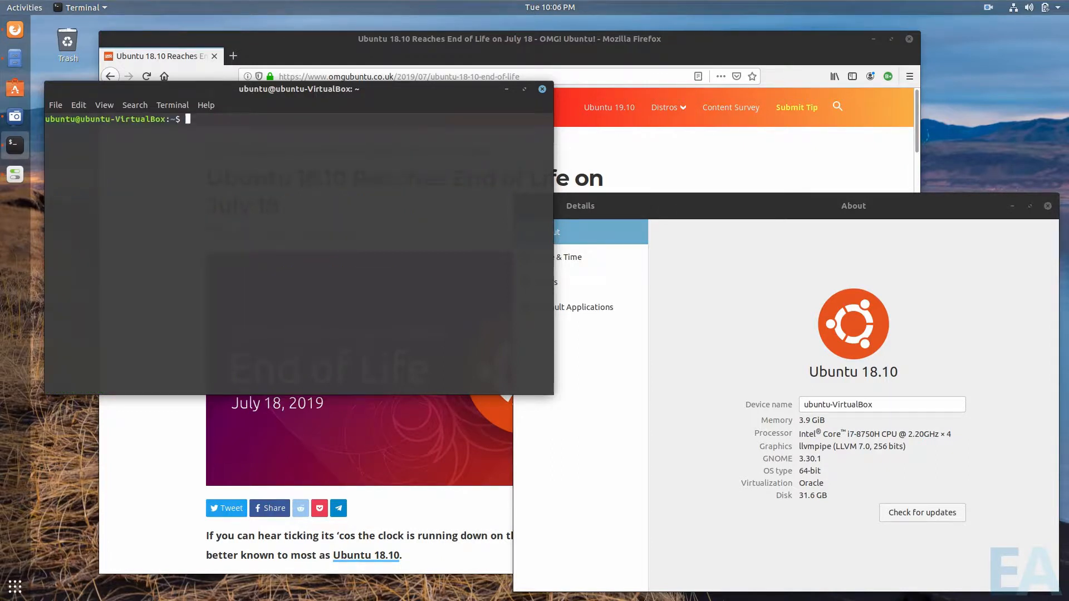
Open Software Updater, choose the upgrade to Ubuntu 19.04 and authenticate with the account password
{"action": "left_click", "coordinate": [15, 586]}
{"action": "type", "text": "soflwa"}
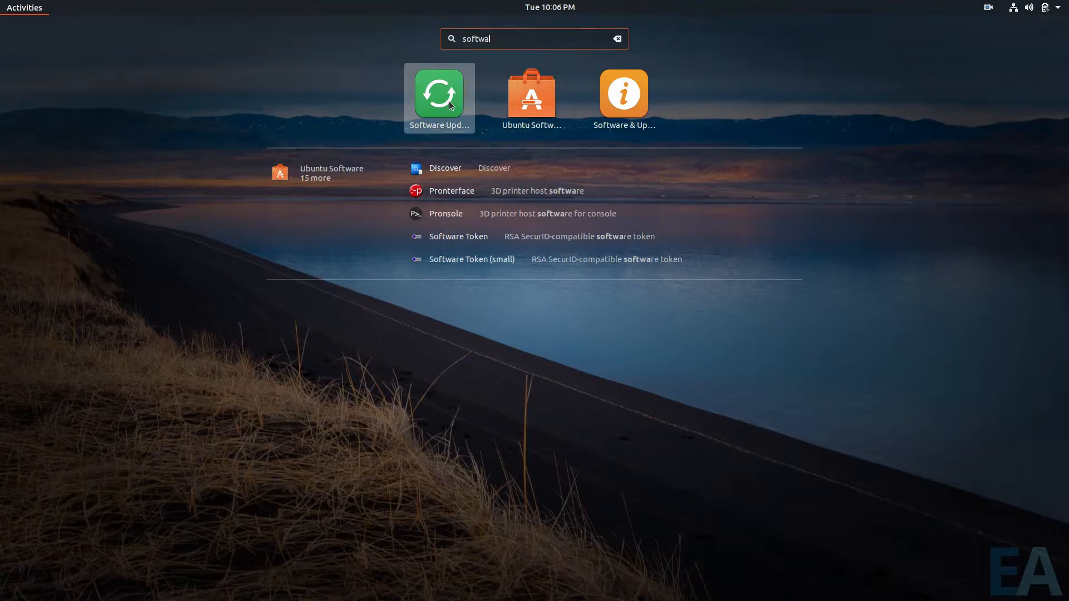
{"action": "left_click", "coordinate": [453, 130]}
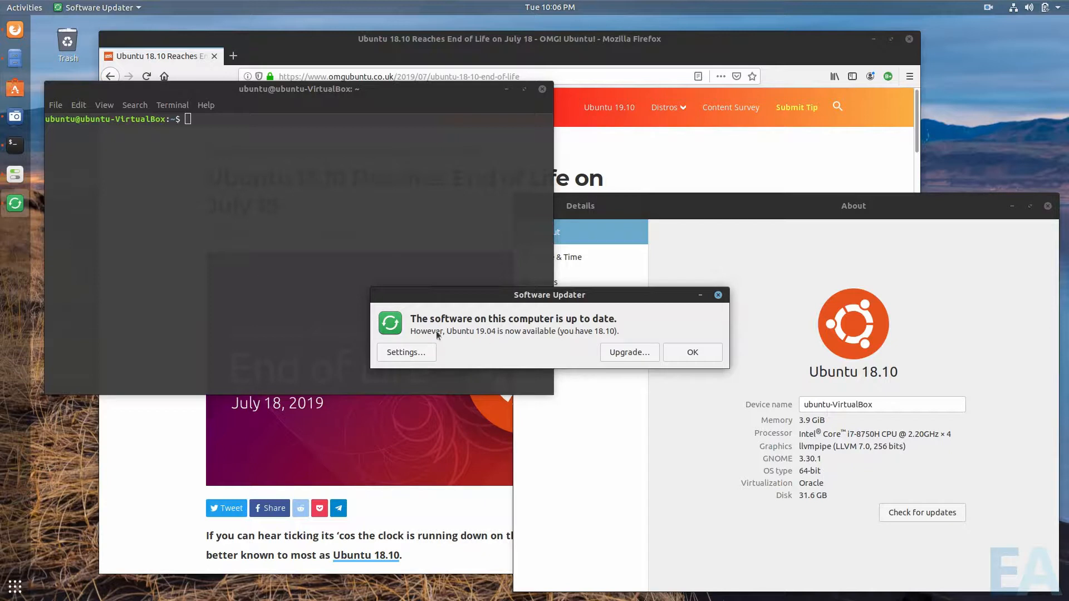
{"action": "left_click", "coordinate": [617, 346]}
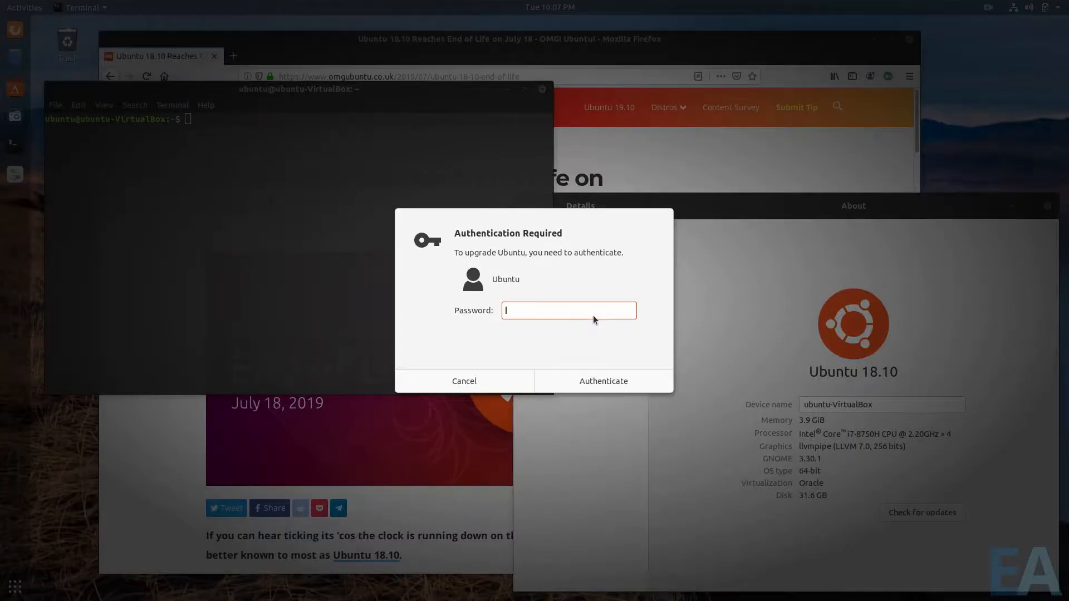
{"action": "type", "text": "•••••••"}
{"action": "key", "text": "Return"}
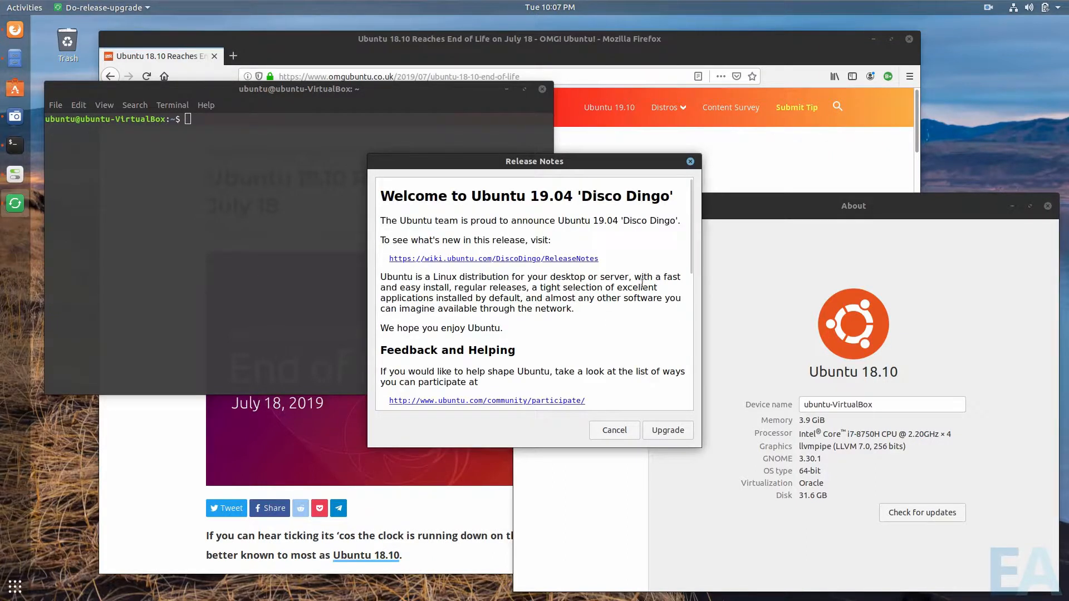
Look over the Ubuntu 19.04 'Disco Dingo' release notes and proceed with the upgrade
{"action": "mouse_move", "coordinate": [687, 228]}
{"action": "left_mouse_down"}
{"action": "mouse_move", "coordinate": [690, 239]}
{"action": "mouse_move", "coordinate": [691, 217]}
{"action": "mouse_move", "coordinate": [692, 379]}
{"action": "mouse_move", "coordinate": [685, 223]}
{"action": "left_mouse_up"}
{"action": "left_click", "coordinate": [695, 451]}
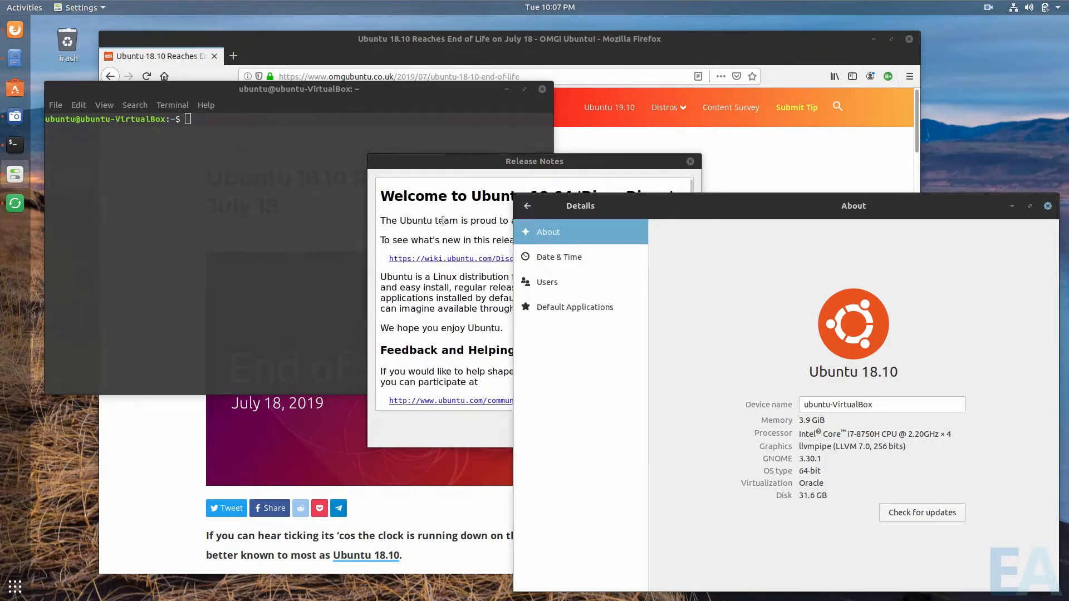
{"action": "left_click", "coordinate": [466, 167]}
{"action": "left_click", "coordinate": [668, 431]}
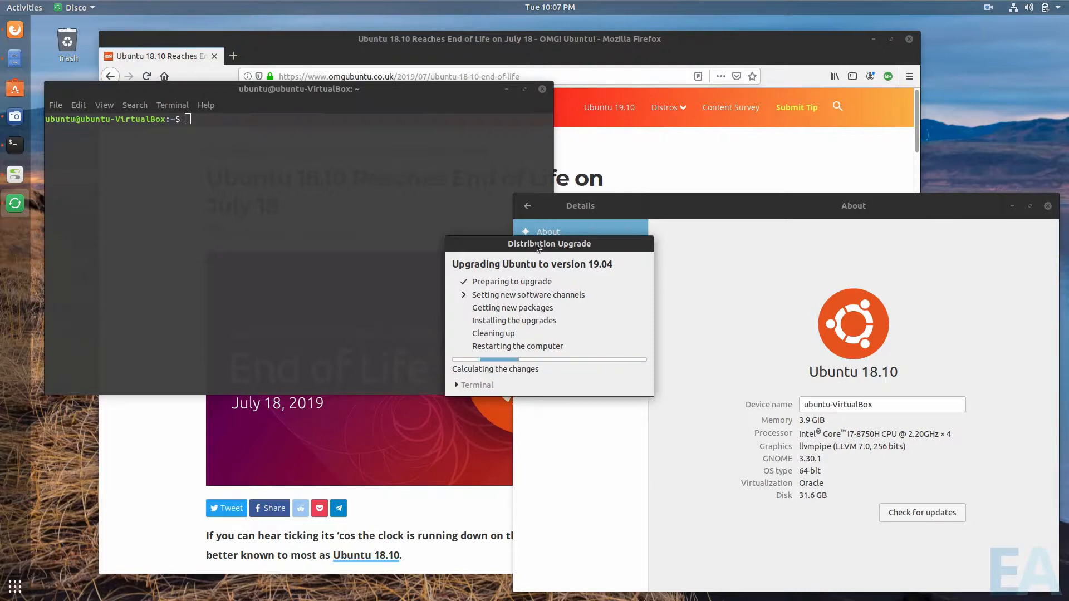
Examine the upgrade details, covering the packages to install and those no longer needed
{"action": "left_click", "coordinate": [343, 283]}
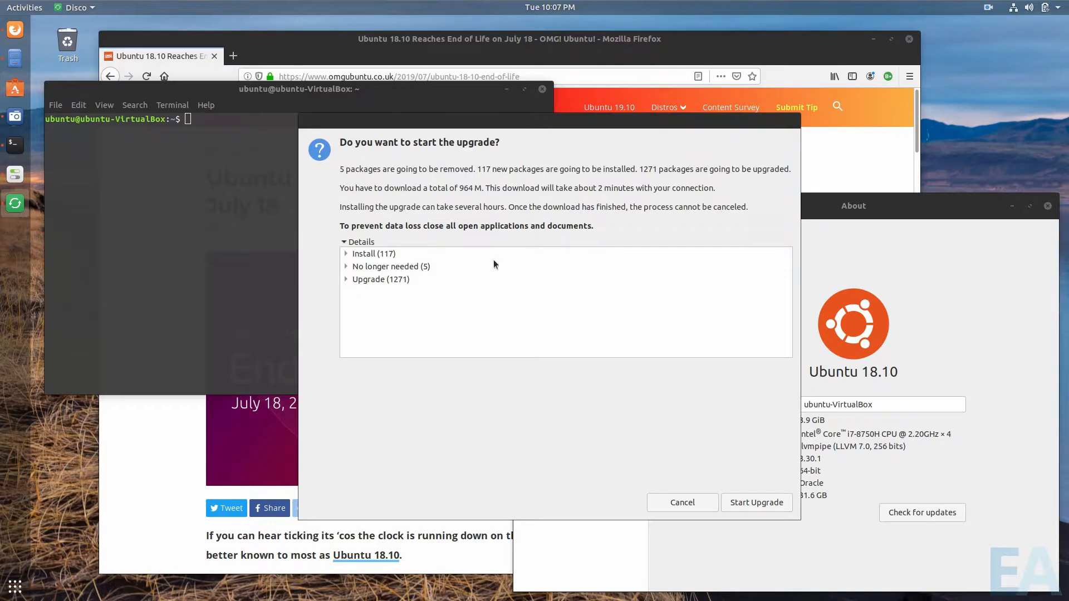
{"action": "left_click", "coordinate": [345, 254]}
{"action": "scroll", "coordinate": [520, 286], "scroll_direction": "down", "scroll_amount": 2}
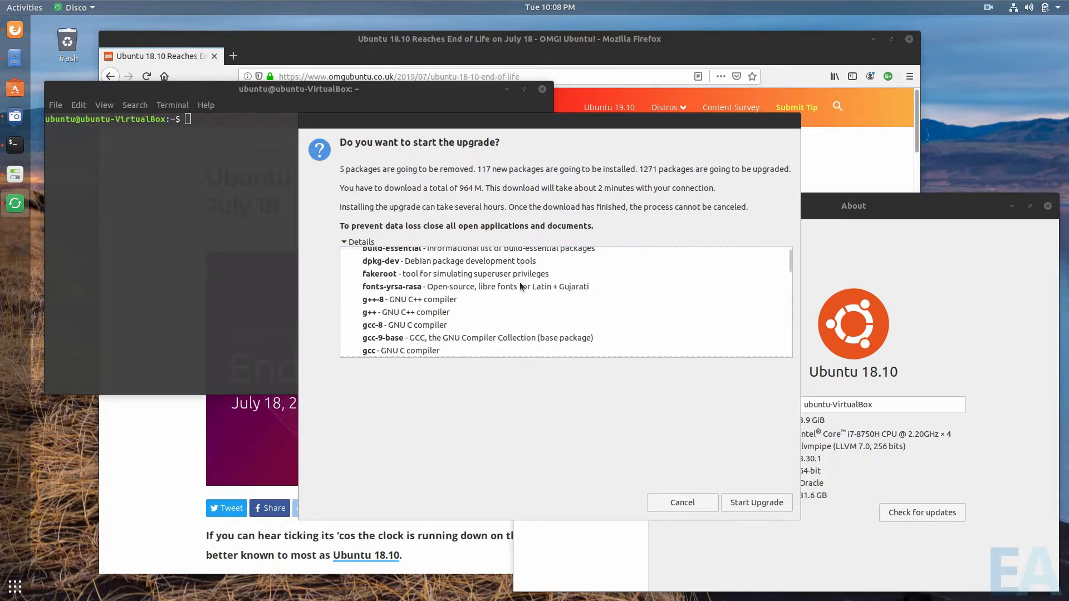
{"action": "mouse_move", "coordinate": [789, 260]}
{"action": "left_mouse_down"}
{"action": "mouse_move", "coordinate": [785, 286]}
{"action": "mouse_move", "coordinate": [781, 242]}
{"action": "left_mouse_up"}
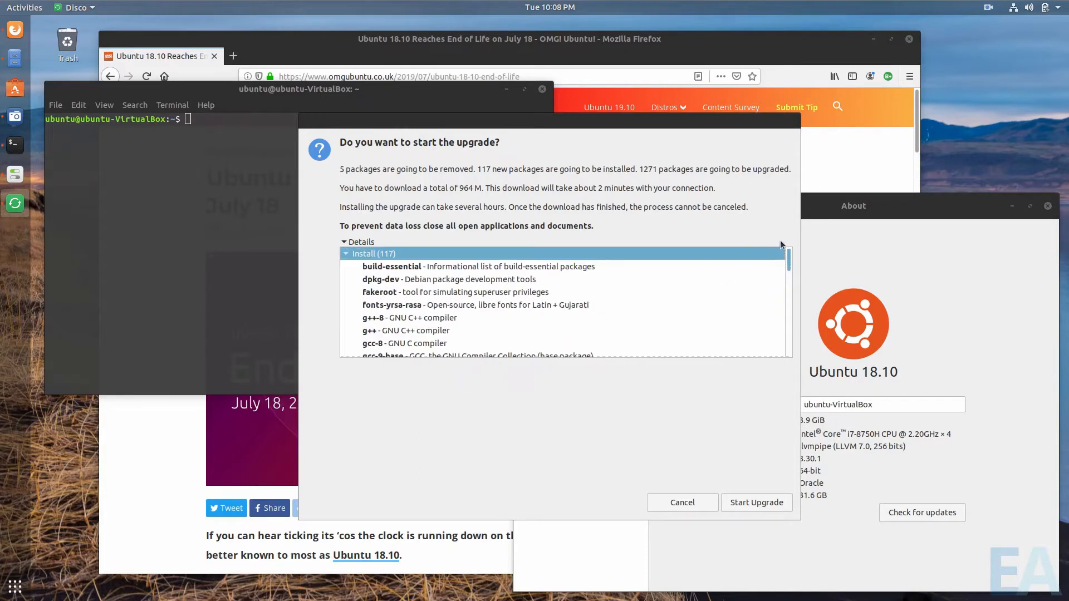
{"action": "left_click", "coordinate": [347, 254]}
{"action": "left_click", "coordinate": [345, 267]}
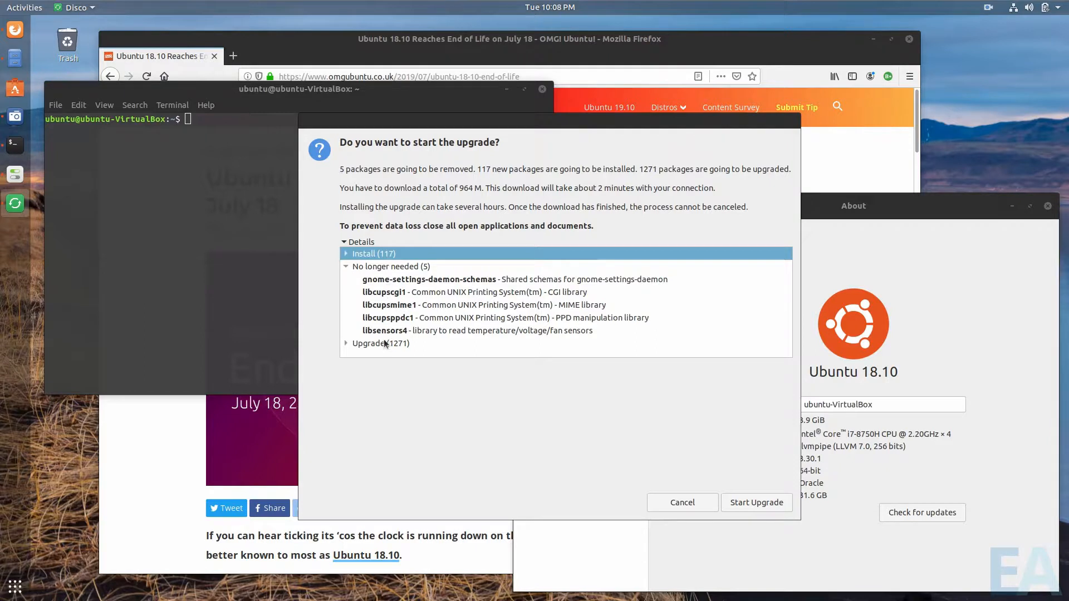
{"action": "left_click", "coordinate": [345, 266]}
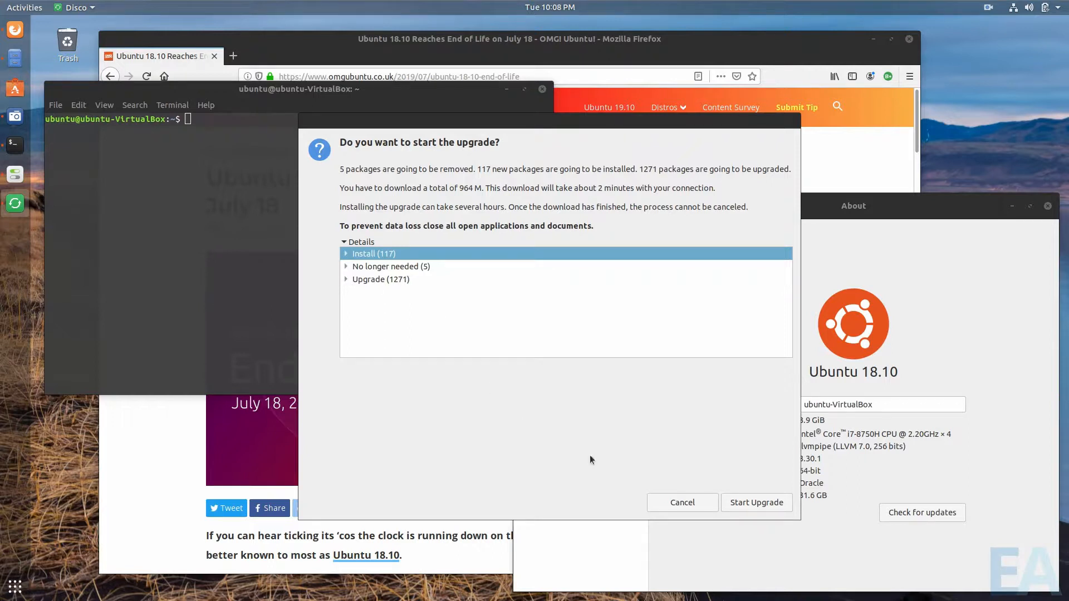
Start the distribution upgrade, dismiss the lock screen notice and agree to remove the obsolete packages
{"action": "left_click", "coordinate": [762, 503]}
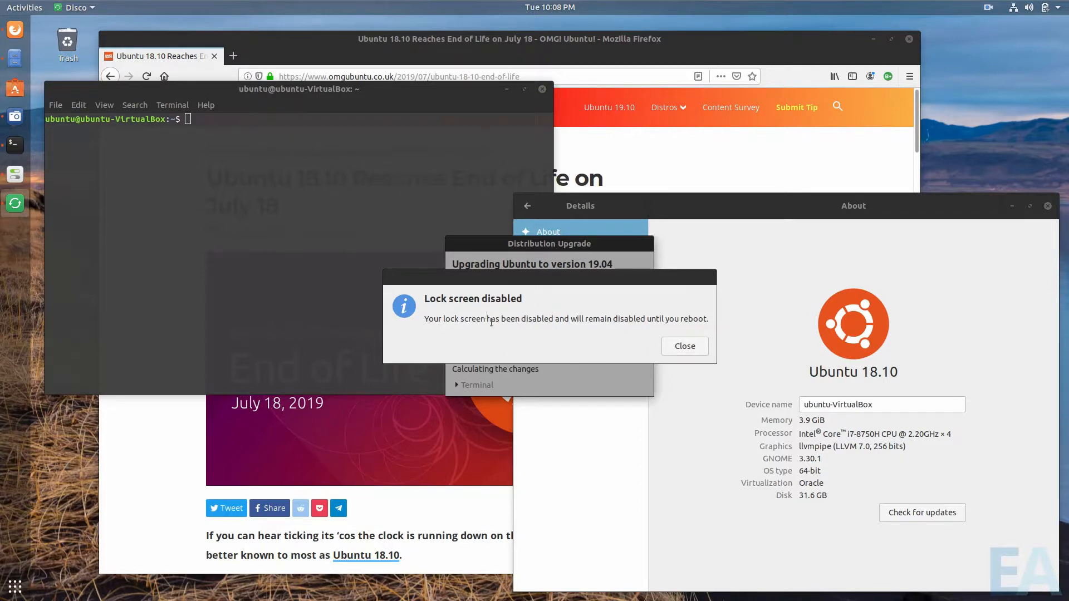
{"action": "left_click", "coordinate": [681, 347]}
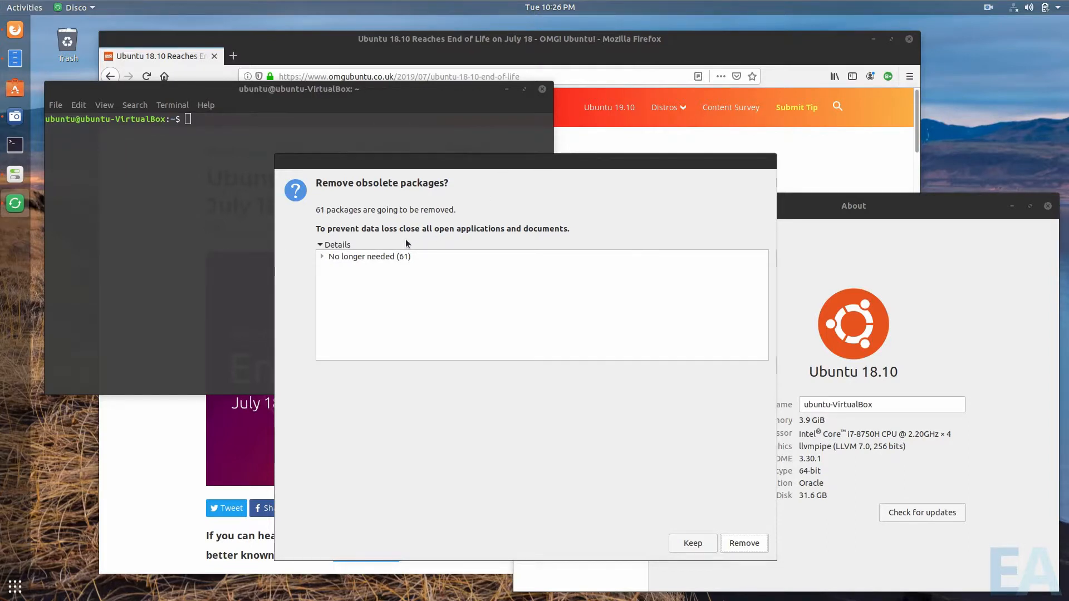
{"action": "left_click", "coordinate": [744, 544]}
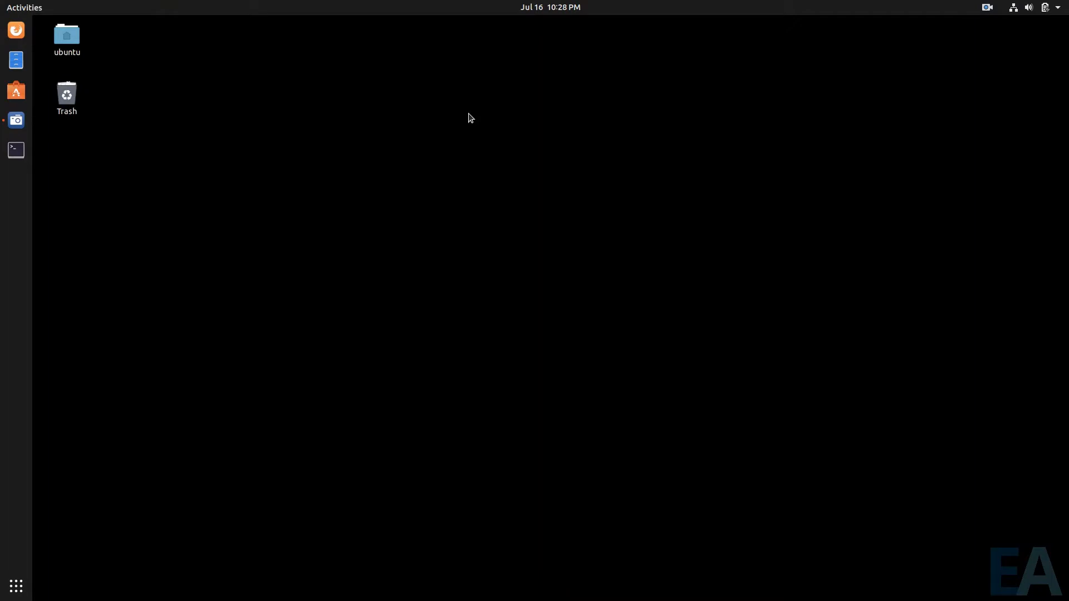
Change the desktop background to the wallpaper of white coastal rocks by the blue sea
{"action": "right_click", "coordinate": [469, 117]}
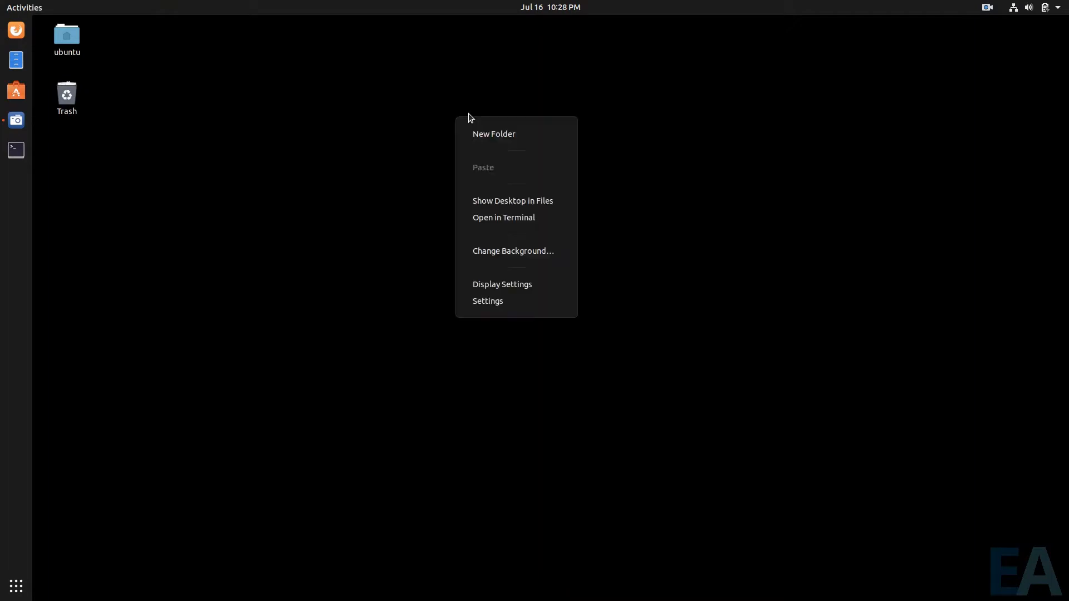
{"action": "left_click", "coordinate": [493, 246]}
{"action": "left_click", "coordinate": [503, 296]}
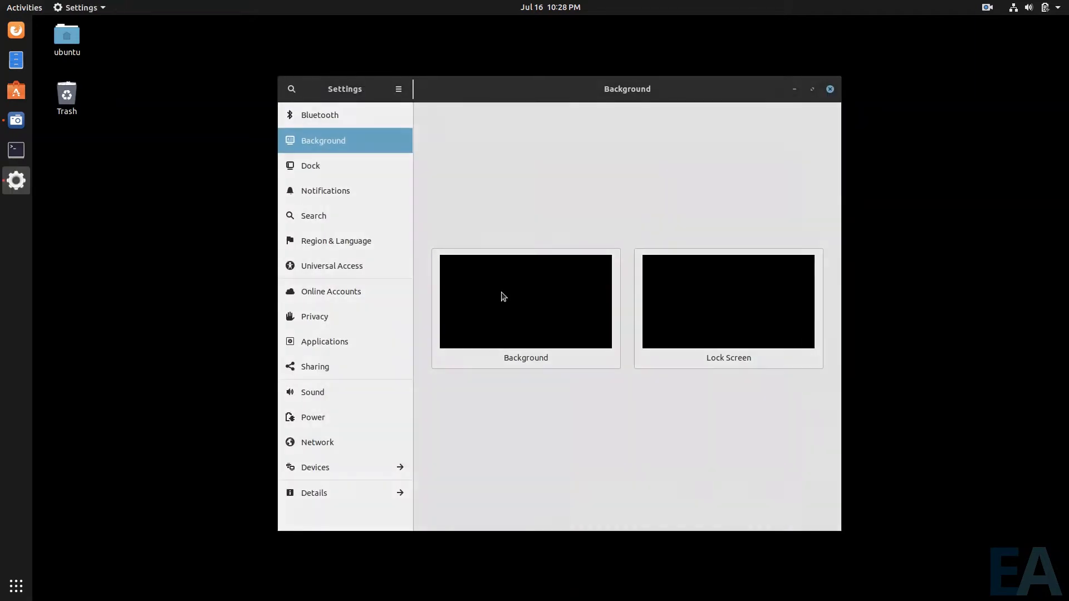
{"action": "scroll", "coordinate": [604, 318], "scroll_direction": "down", "scroll_amount": 5}
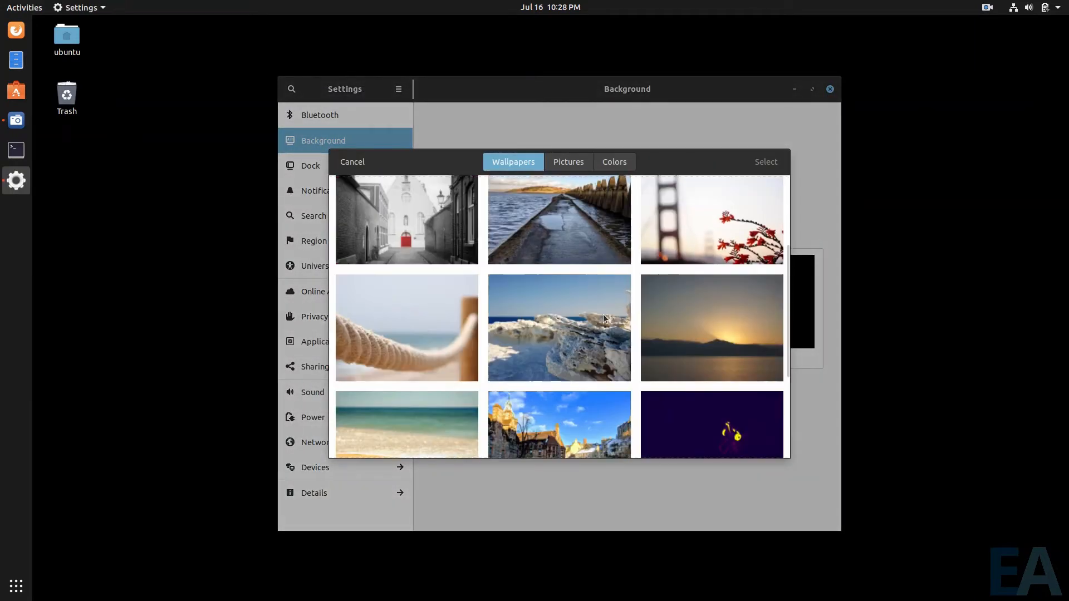
{"action": "scroll", "coordinate": [603, 314], "scroll_direction": "up", "scroll_amount": 5}
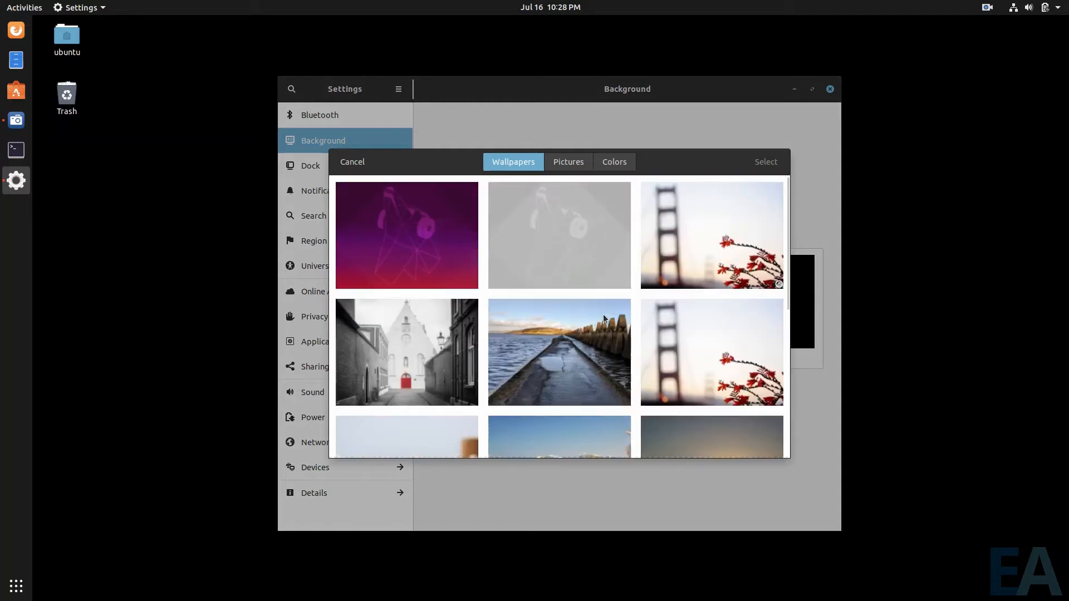
{"action": "scroll", "coordinate": [603, 315], "scroll_direction": "down", "scroll_amount": 2}
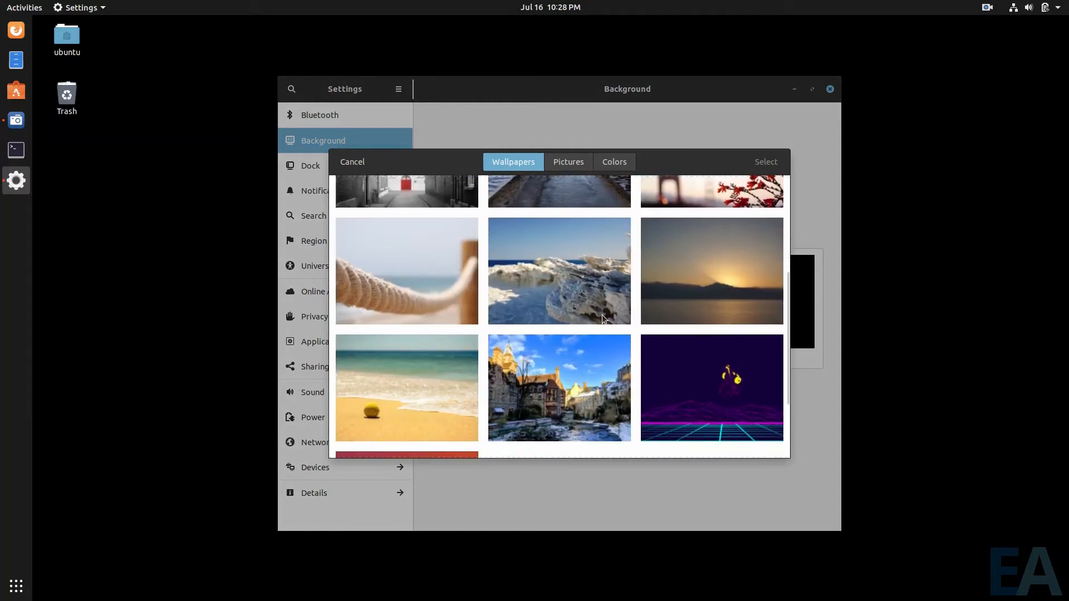
{"action": "left_click", "coordinate": [551, 312]}
{"action": "left_click", "coordinate": [766, 161]}
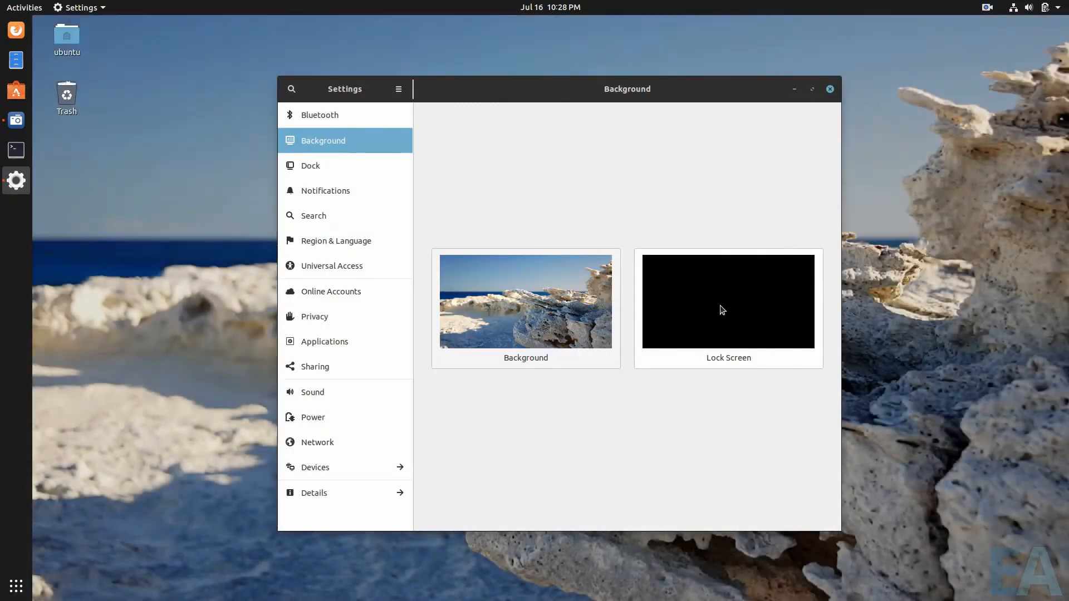
Set the lock screen to the same coastal rocks wallpaper and close the settings window
{"action": "left_click", "coordinate": [721, 308]}
{"action": "scroll", "coordinate": [578, 339], "scroll_direction": "down", "scroll_amount": 1}
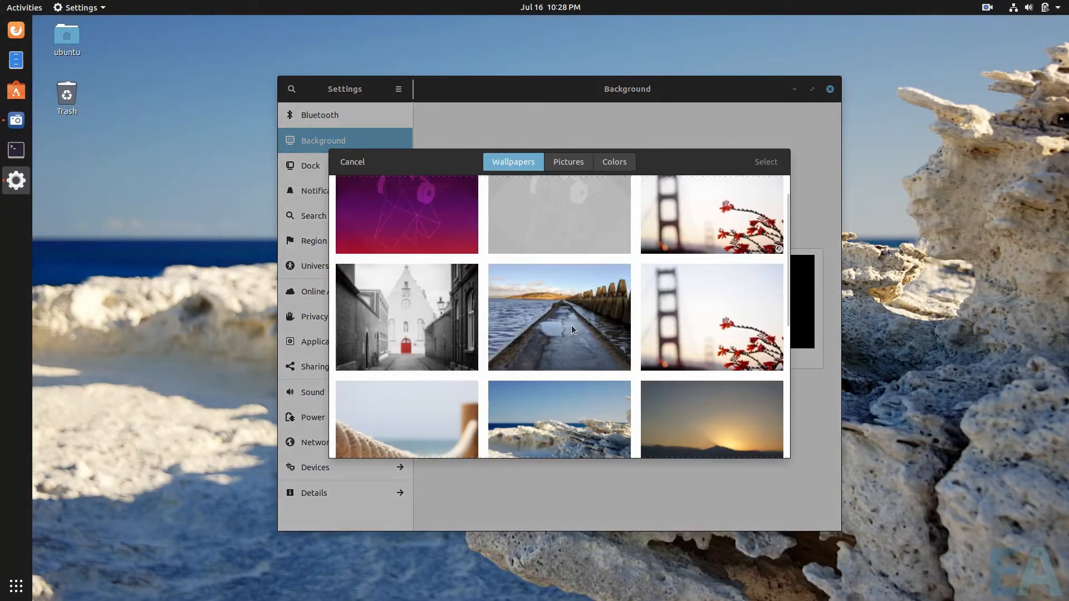
{"action": "scroll", "coordinate": [563, 340], "scroll_direction": "down", "scroll_amount": 1}
{"action": "left_click", "coordinate": [554, 403]}
{"action": "left_click", "coordinate": [772, 162]}
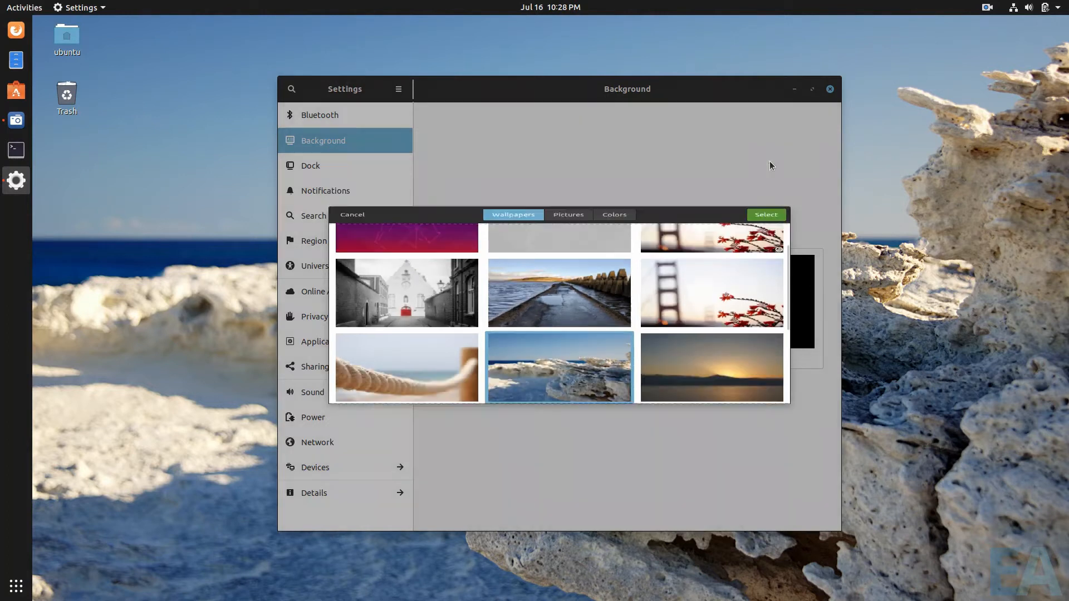
{"action": "left_click", "coordinate": [830, 90]}
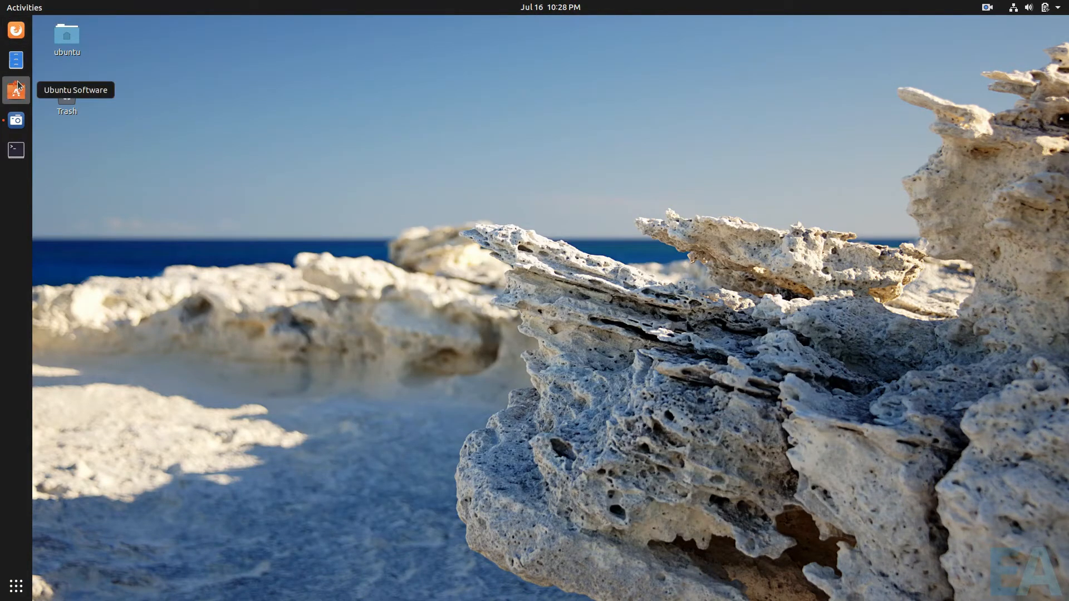
Open the home folder from the desktop and move its window toward the middle of the screen
{"action": "double_click", "coordinate": [67, 39]}
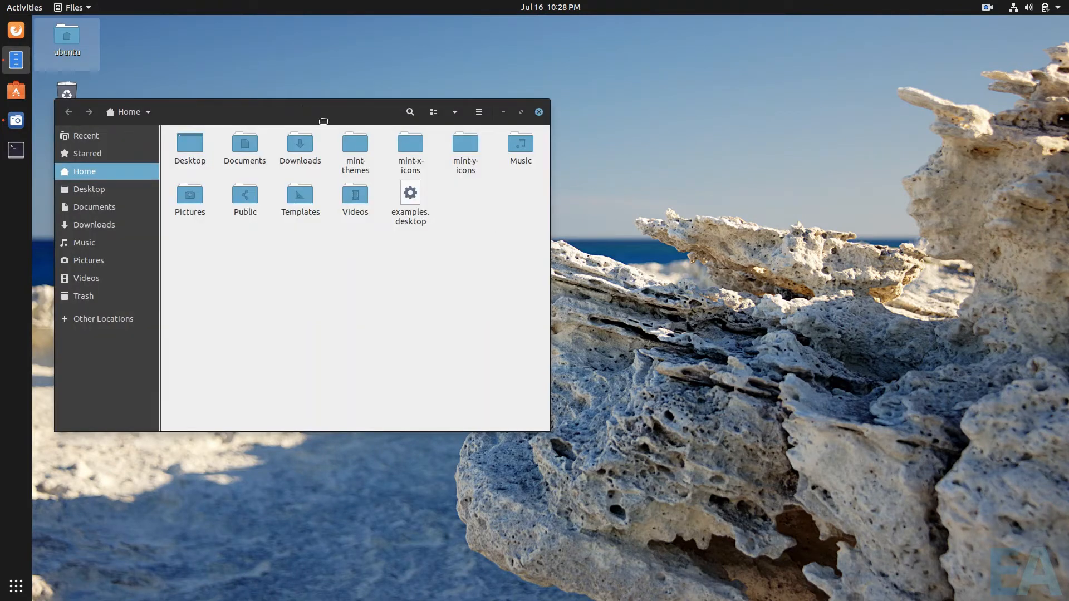
{"action": "left_click_drag", "start_coordinate": [304, 110], "coordinate": [516, 155]}
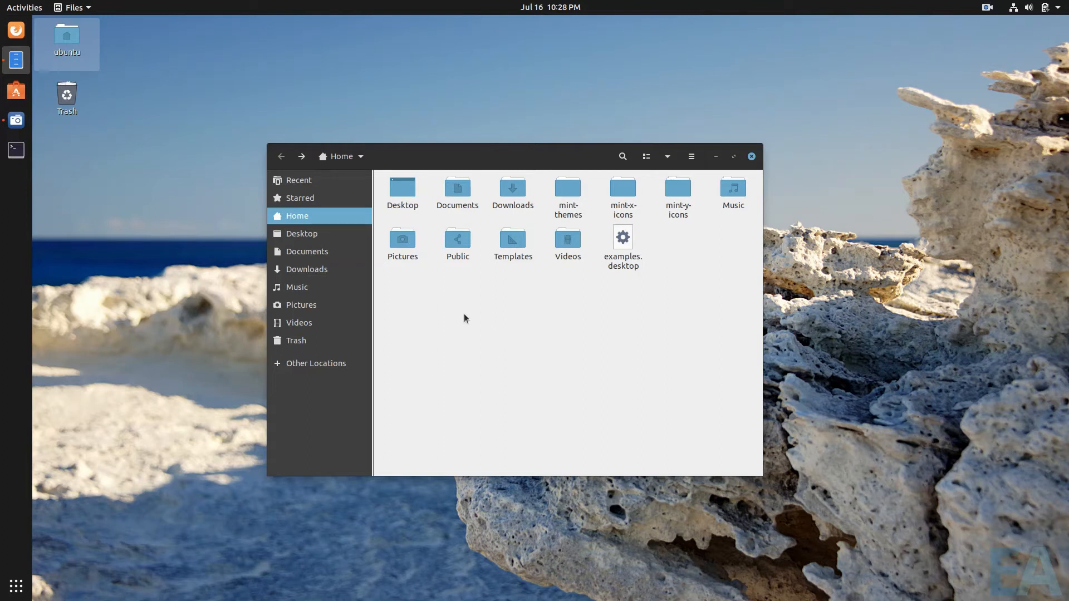
Find and open the system's About page to view the Ubuntu version, then move its window aside
{"action": "left_click", "coordinate": [15, 586]}
{"action": "type", "text": "albout"}
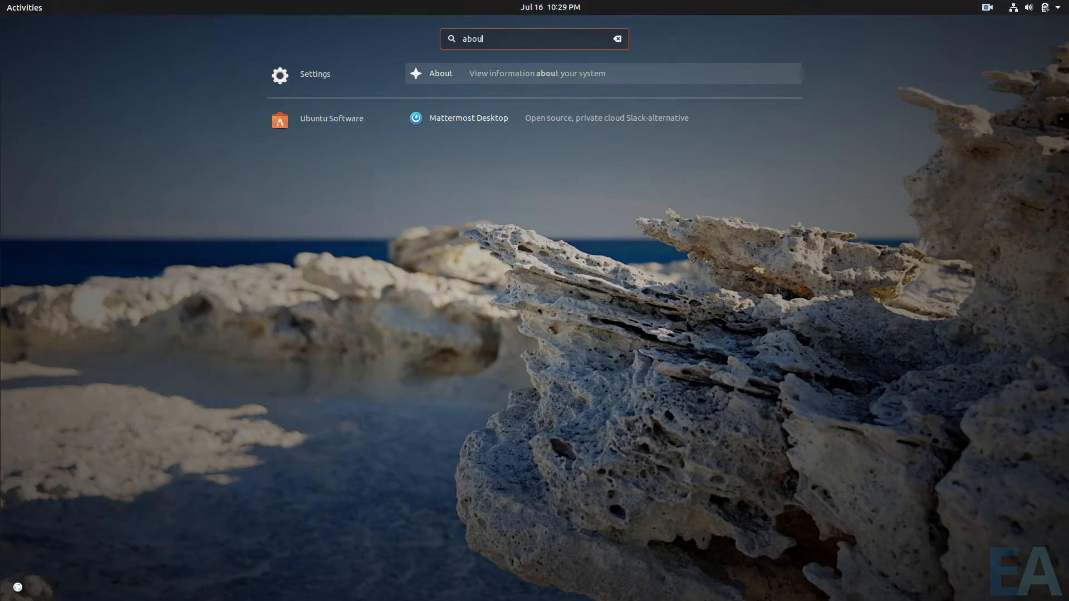
{"action": "key", "text": "Return"}
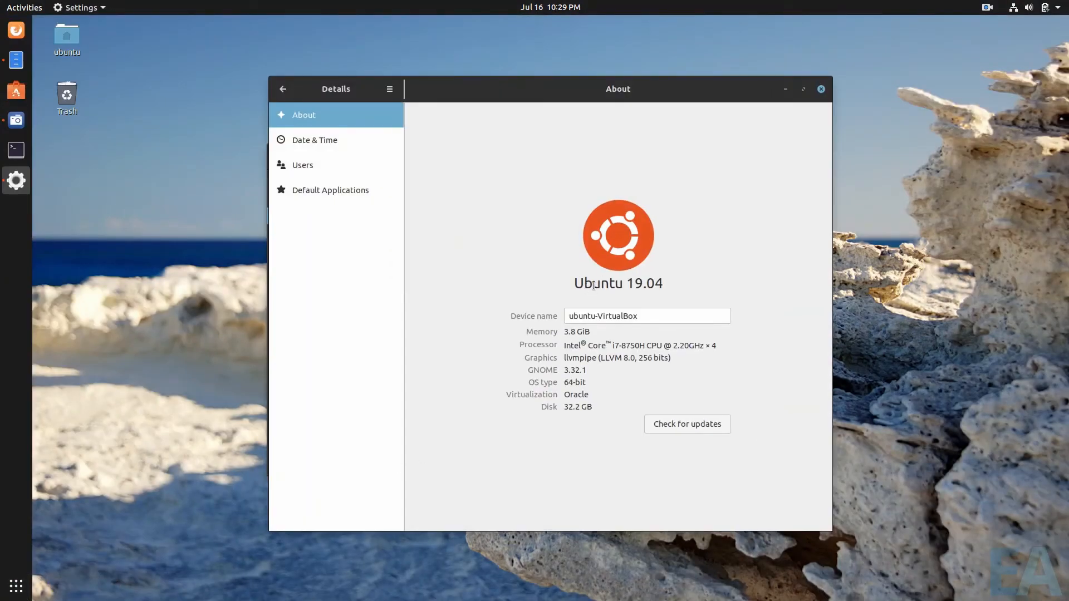
{"action": "left_click_drag", "start_coordinate": [589, 90], "coordinate": [809, 150]}
Run lsb_release -a in a terminal to verify the release after the upgrade
{"action": "left_click", "coordinate": [16, 150]}
{"action": "type", "text": "lsb"}
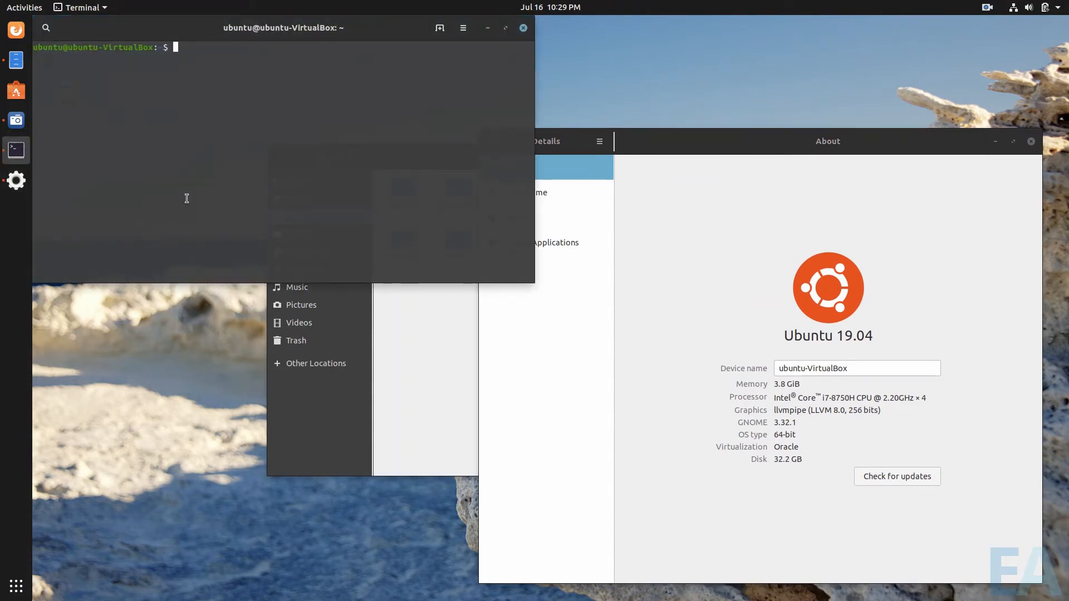
{"action": "type", "text": "_release -a"}
{"action": "key", "text": "Return"}
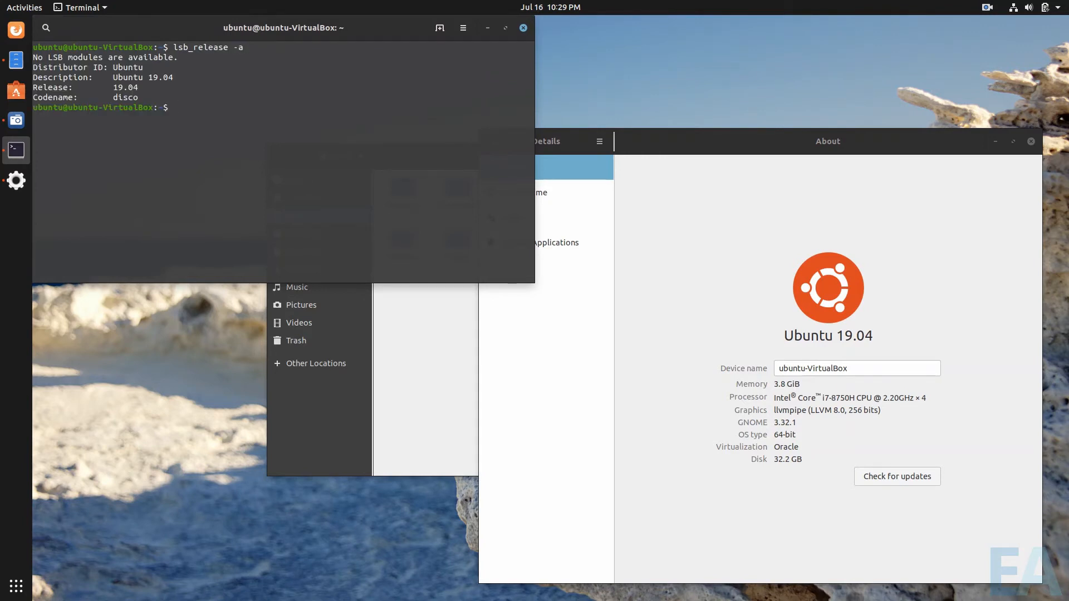
Rerun the earlier command that prints /etc/apt/sources.list to inspect the upgraded repository entries, and close the terminal
{"action": "key", "text": "Up"}
{"action": "key", "text": "Up"}
{"action": "key", "text": "Up"}
{"action": "key", "text": "Return"}
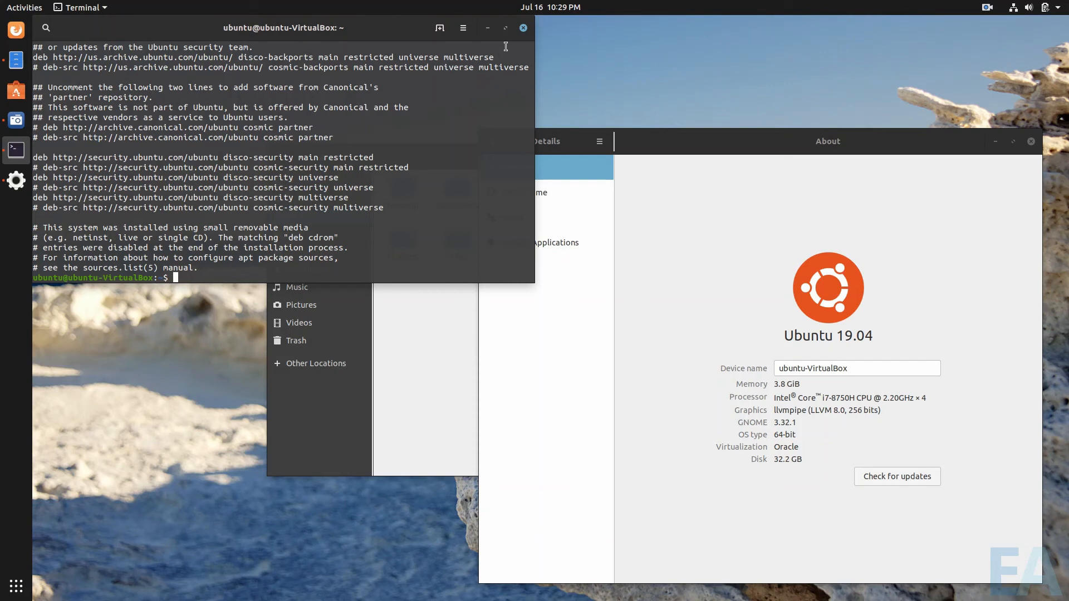
{"action": "left_click", "coordinate": [524, 28]}
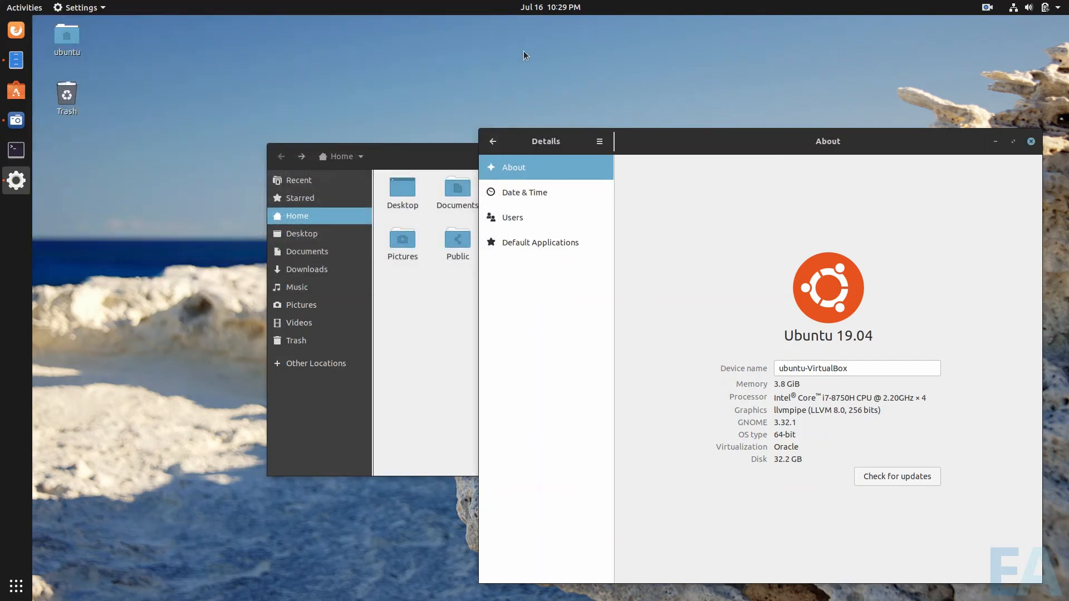